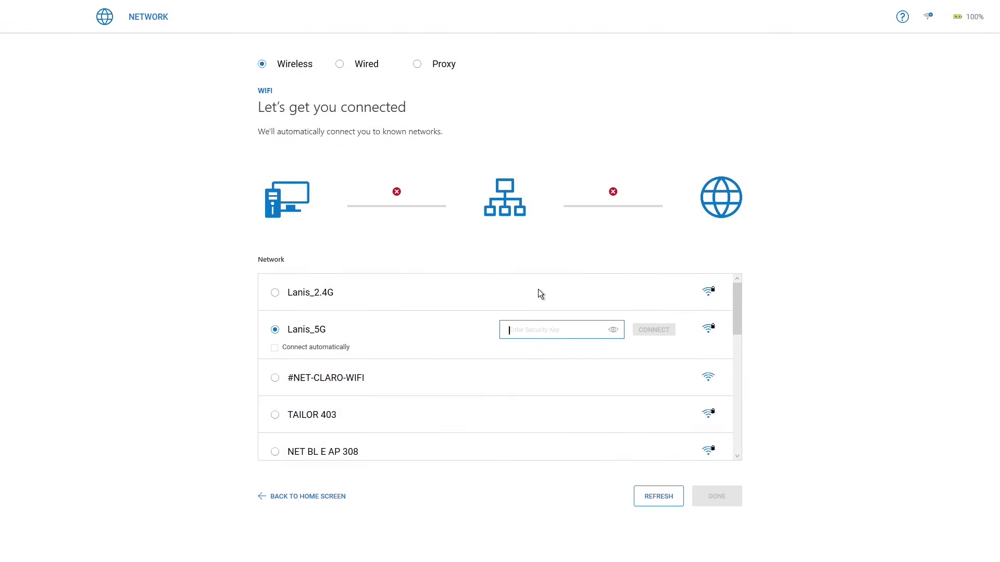
Step: Enter the Lanis_5G security key, turn on automatic connection, and connect
type("*******")
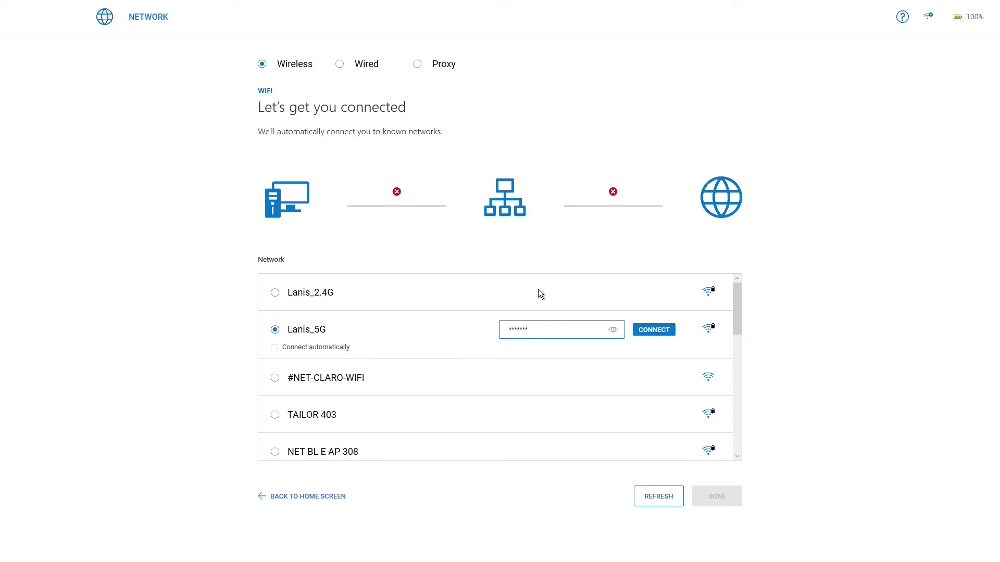
key("Tab")
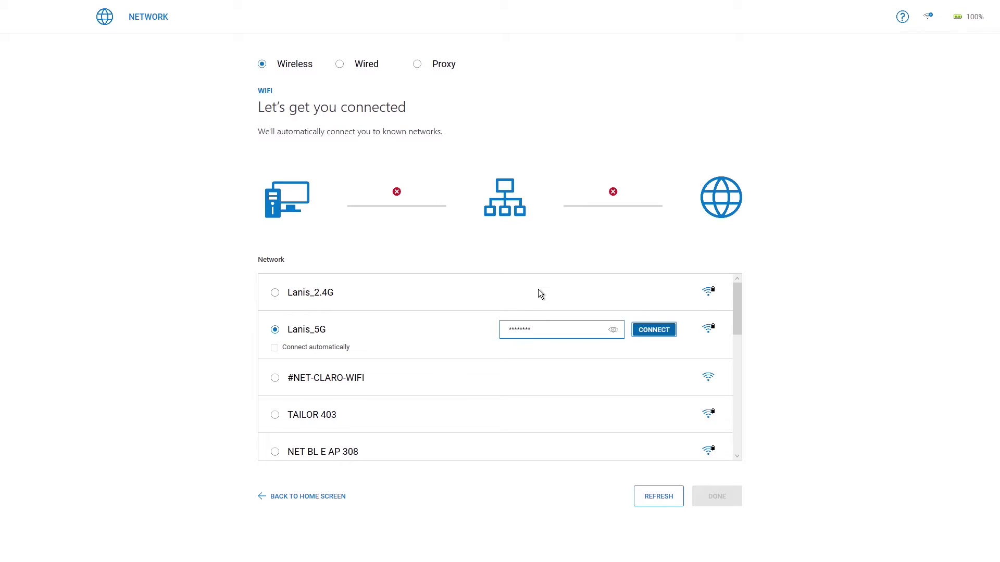
key("Tab")
key("space")
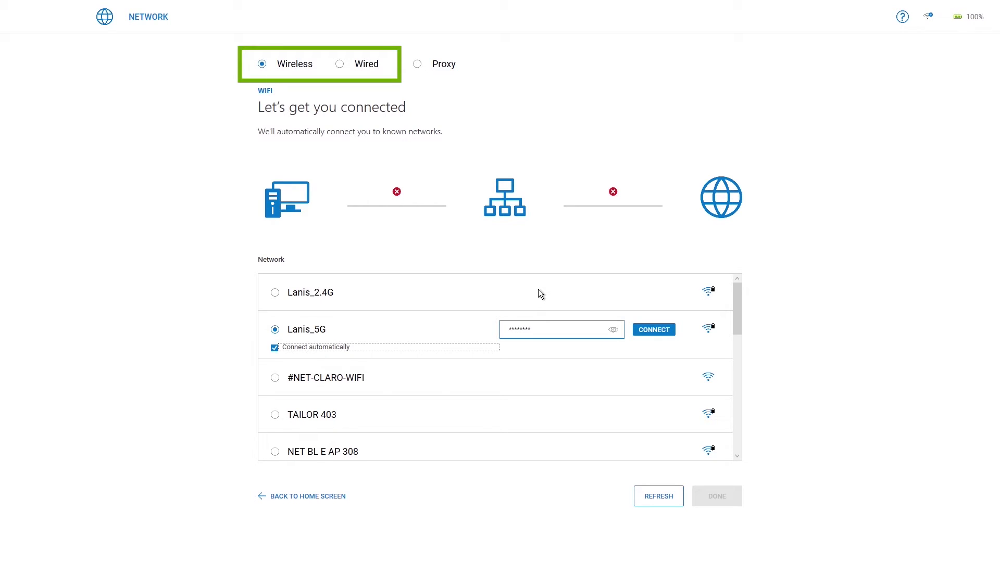
key("shift+Tab")
key("Return")
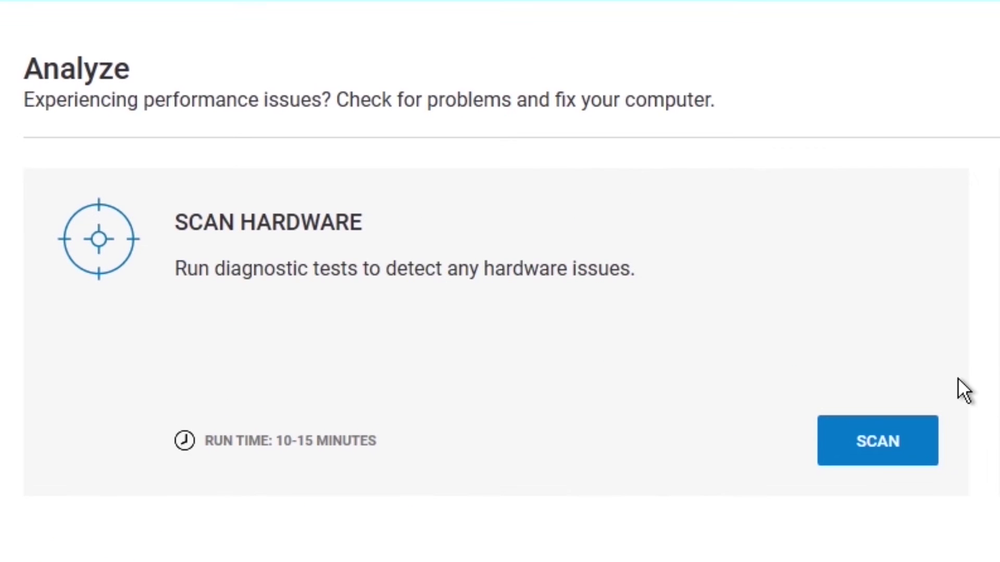
Step: Run the hardware scan from the Scan Hardware card and wait for the no-issues result
left_click(896, 451)
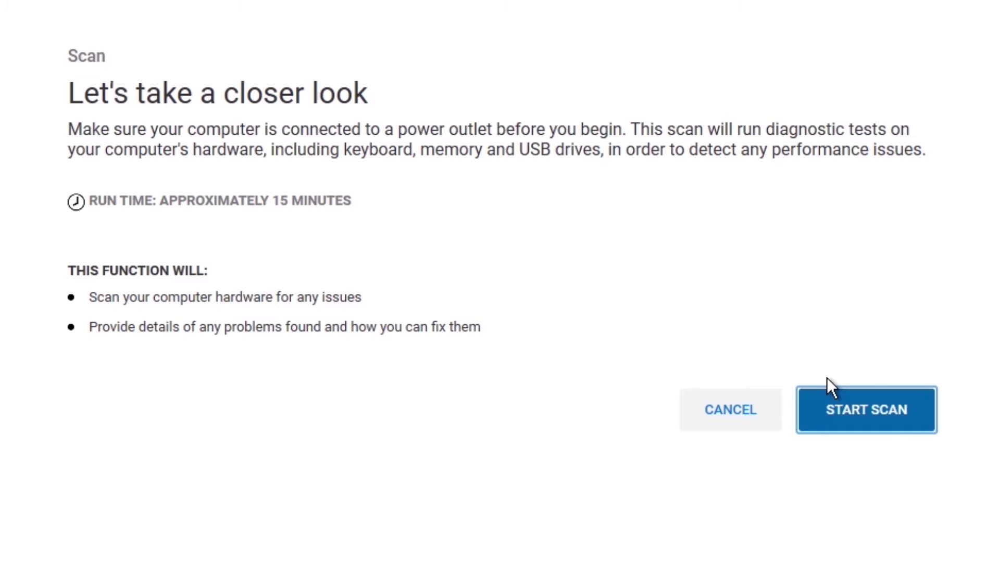
left_click(838, 409)
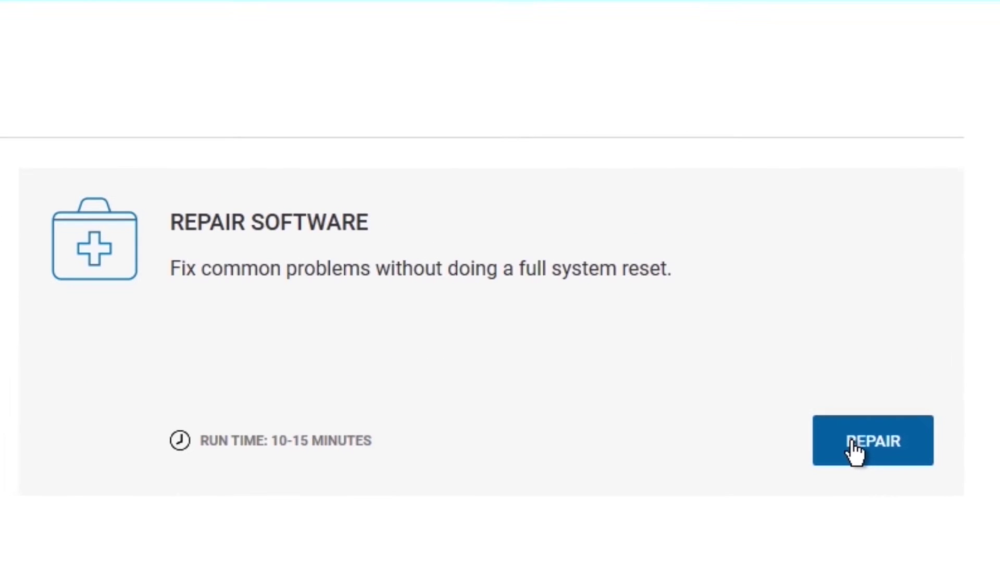
Step: Run the software repair to fix missing or corrupted files, then close the summary
left_click(854, 452)
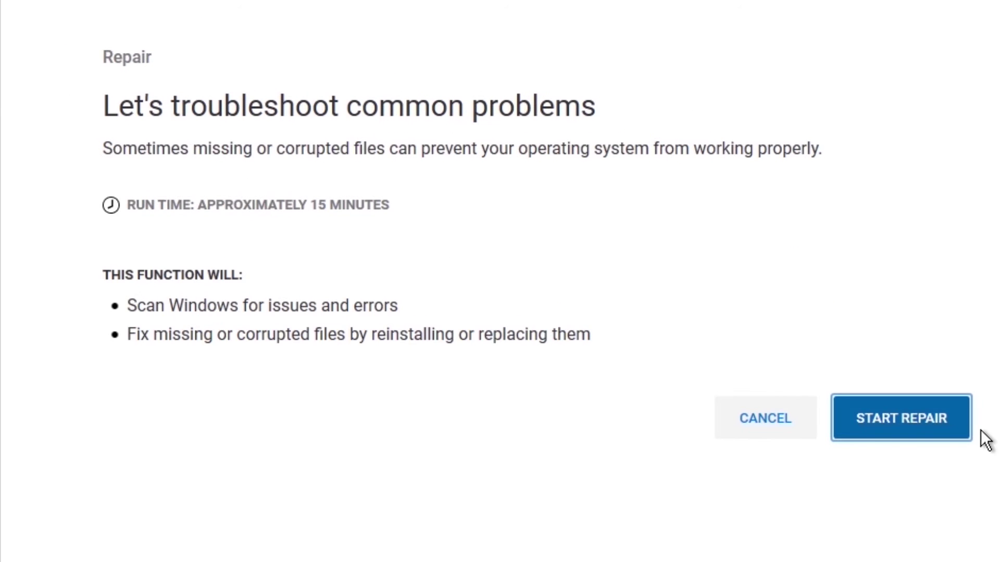
left_click(901, 428)
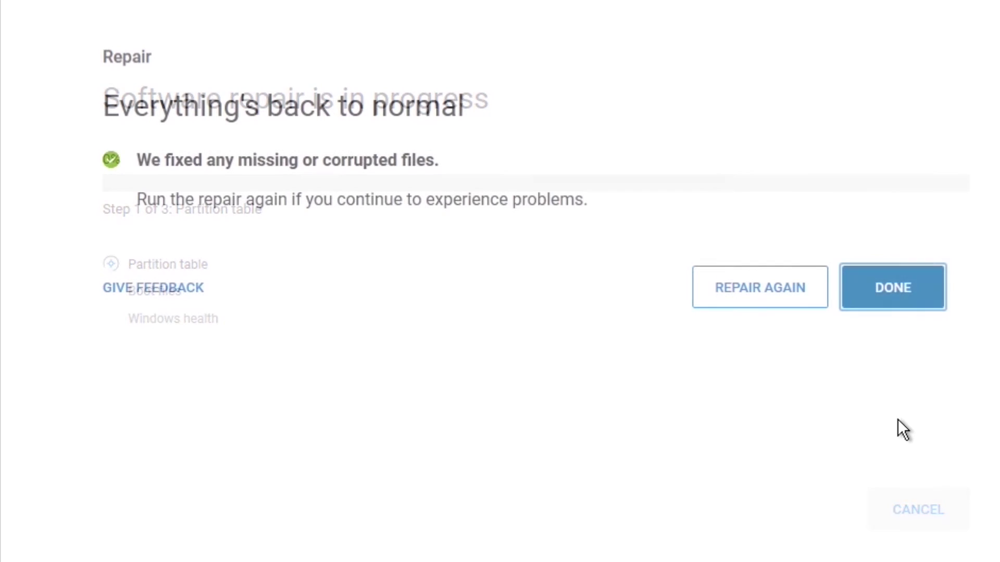
left_click(894, 306)
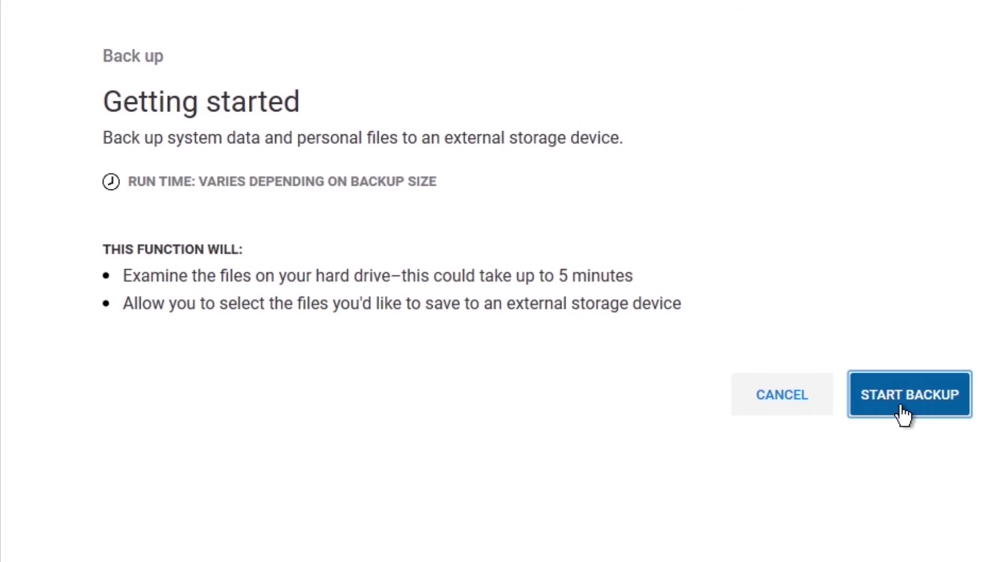
Step: Back up the user's files to the M: My Passport drive and finish the backup
left_click(904, 412)
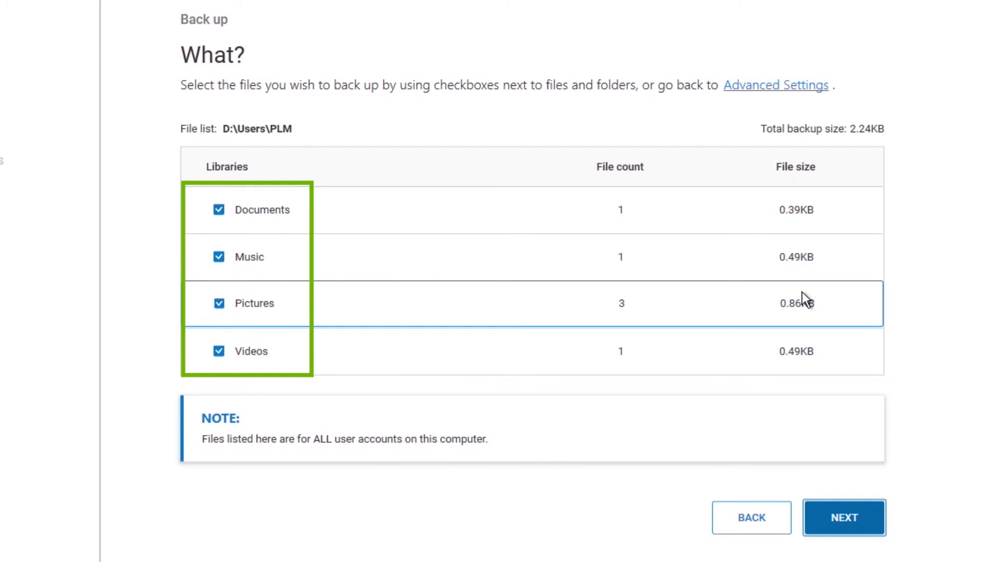
left_click(770, 86)
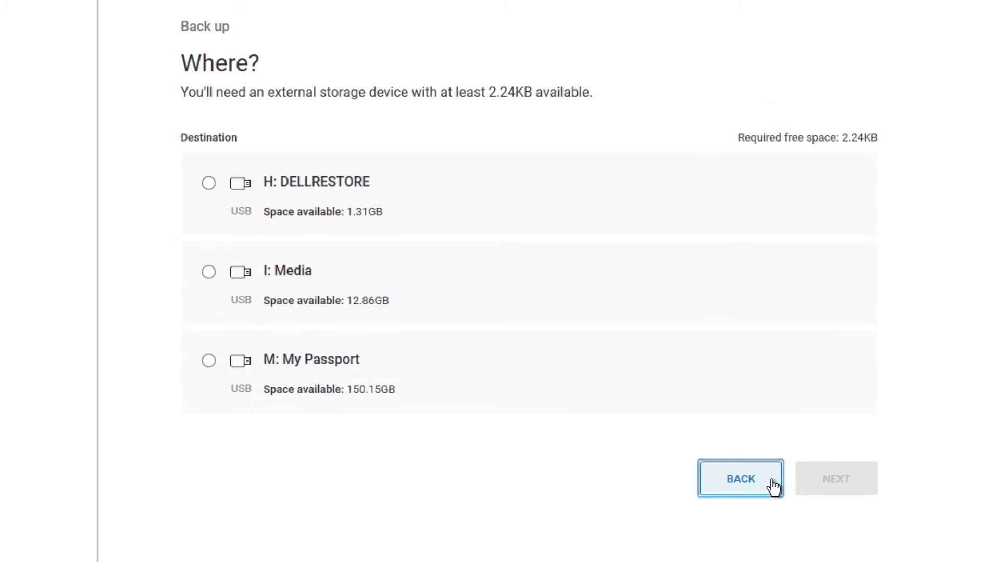
left_click(202, 374)
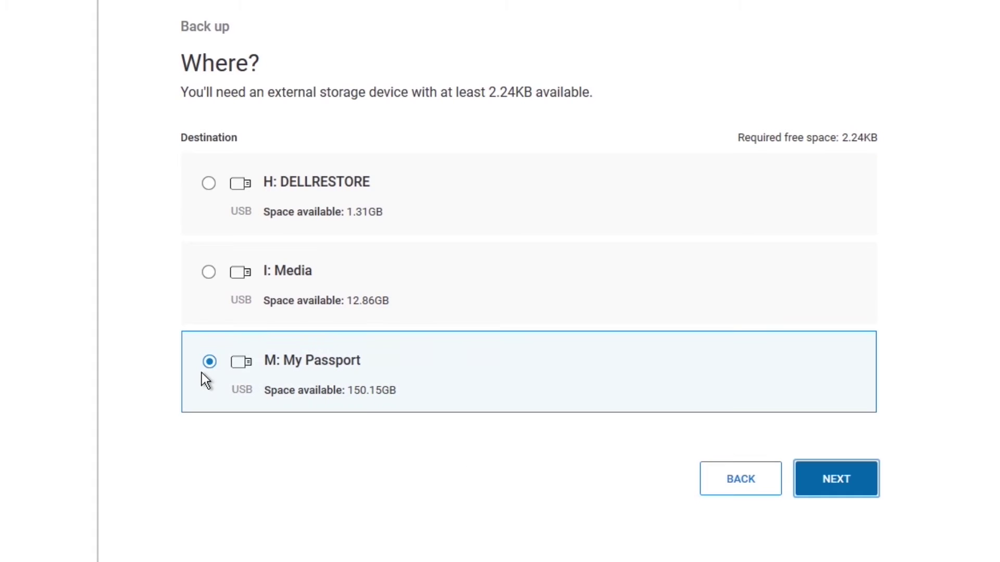
left_click(854, 477)
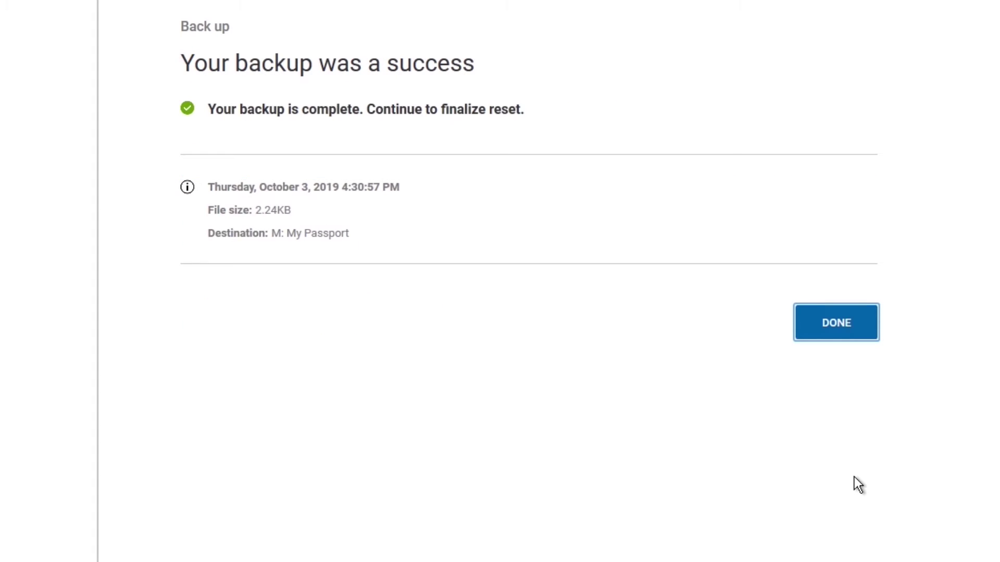
left_click(833, 324)
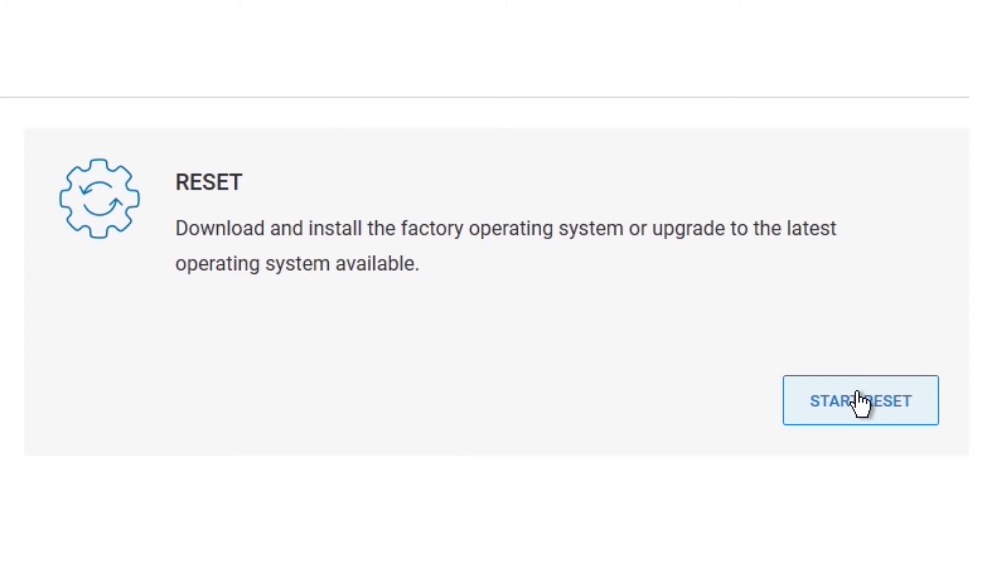
Step: Start the operating system reset from the Reset card
left_click(861, 403)
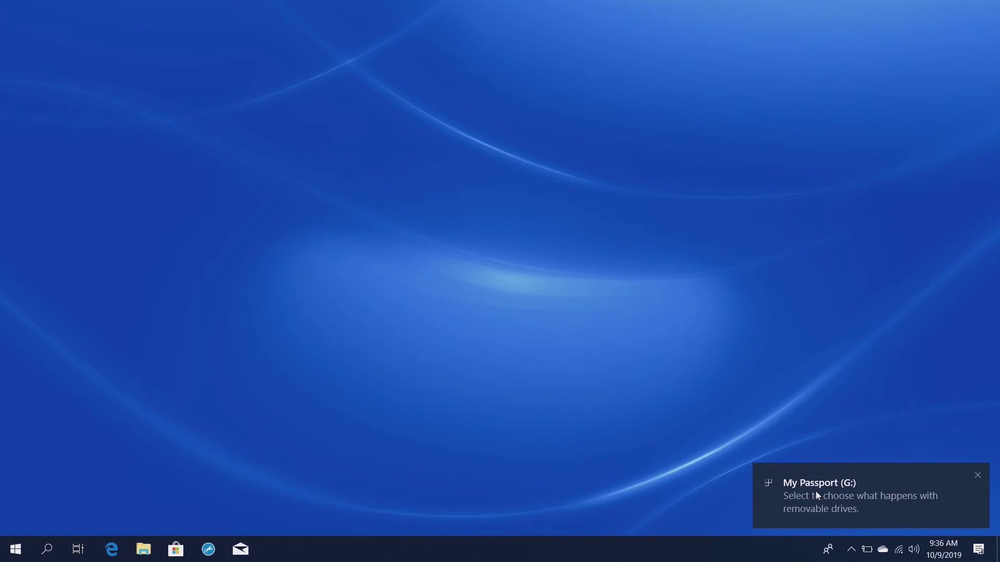
Step: Open G:\SupportAssist_Backups\2019-10-03_16.30.36 on My Passport and run File_Restore
left_click(815, 492)
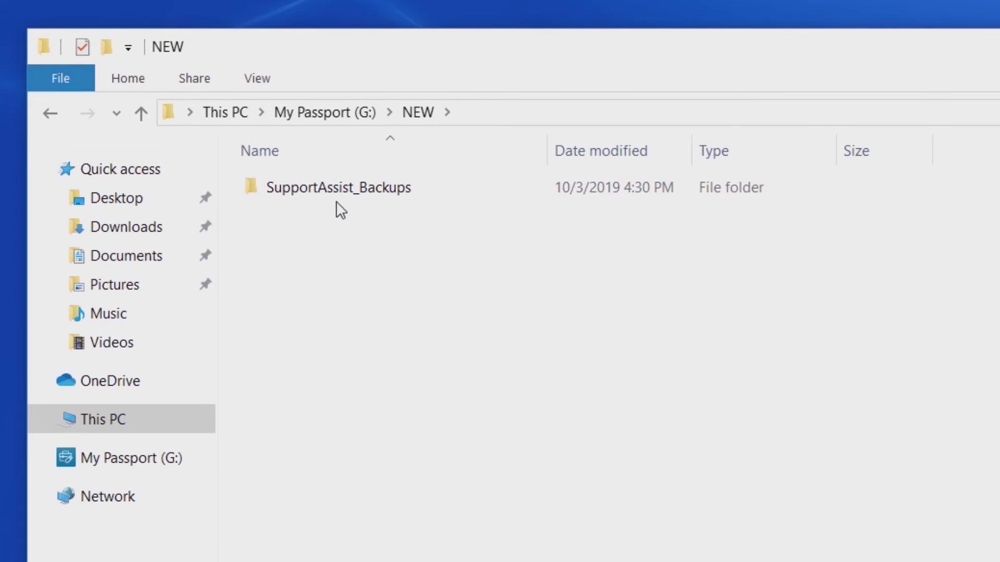
double_click(331, 190)
double_click(330, 192)
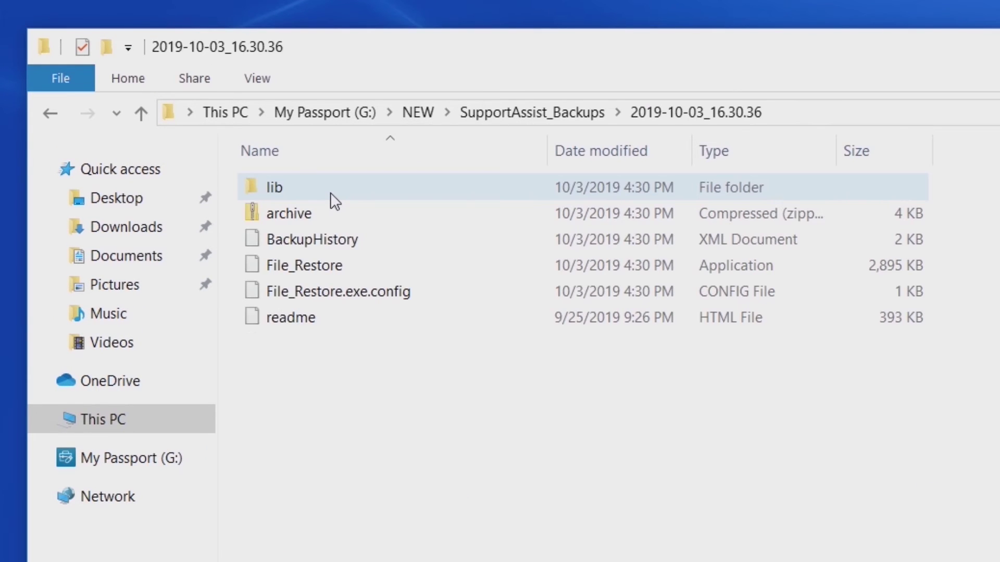
double_click(330, 264)
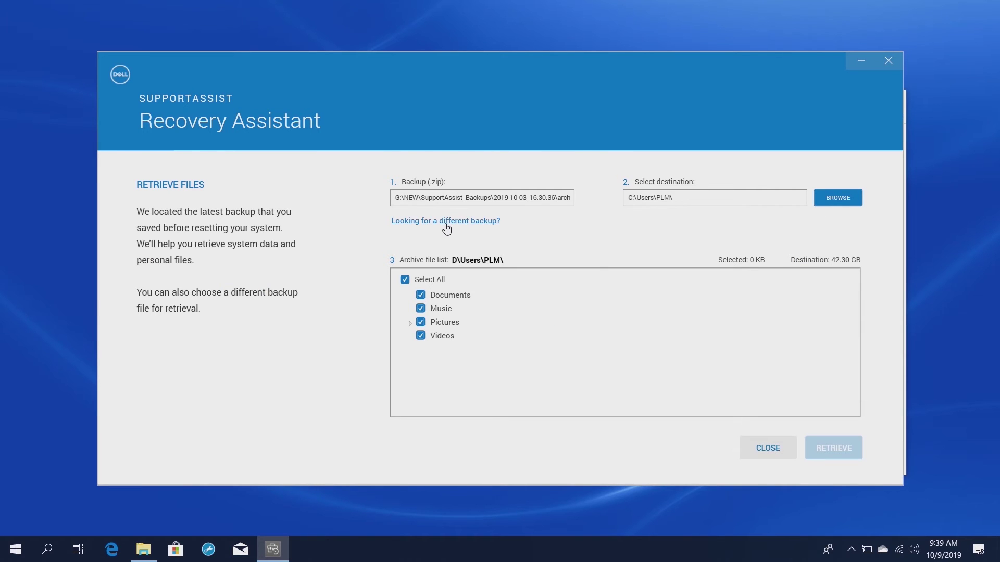
Step: Select the archive in the 2019-10-03_16.30.36 backup folder as the restore source
left_click(445, 223)
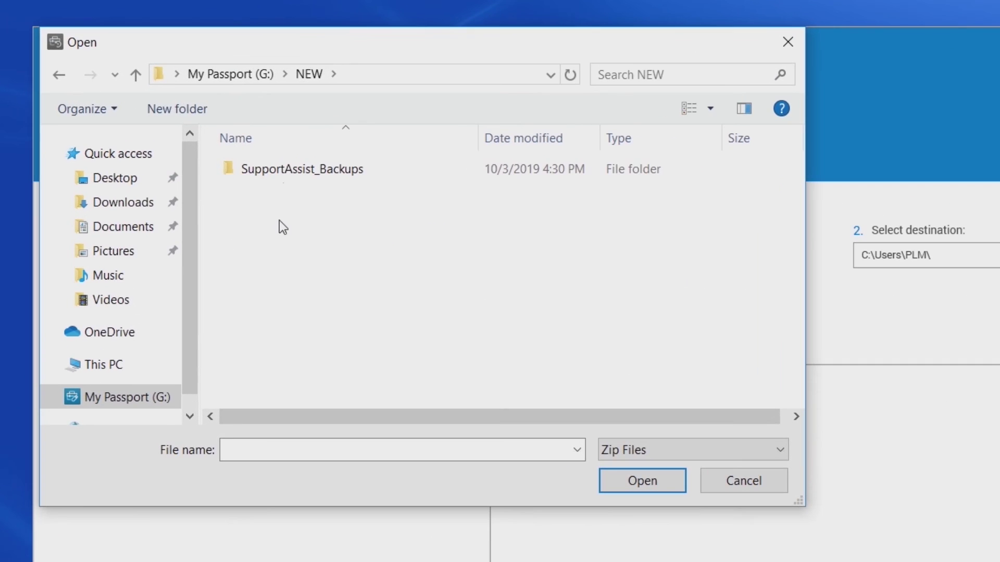
double_click(284, 168)
double_click(283, 167)
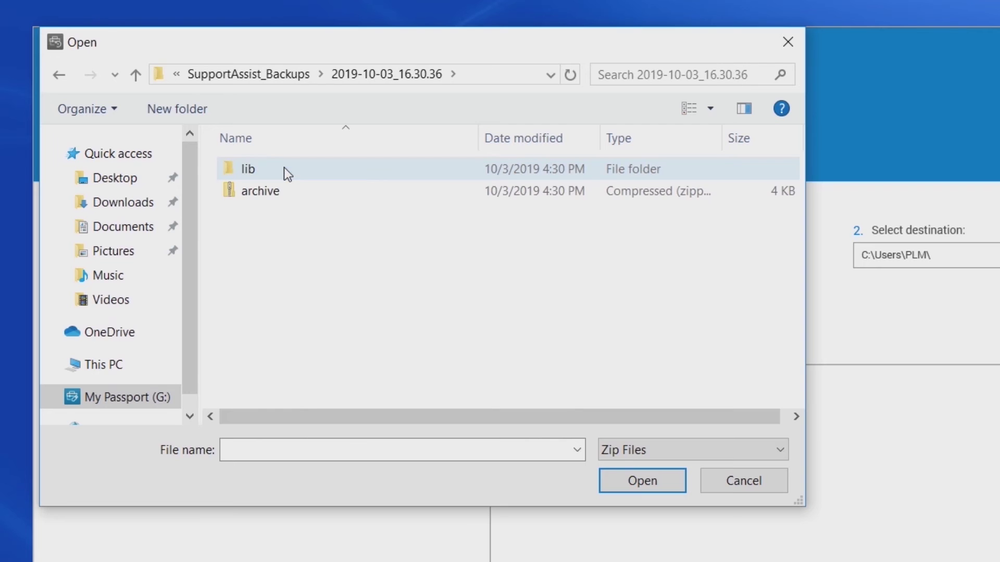
left_click(333, 194)
left_click(642, 481)
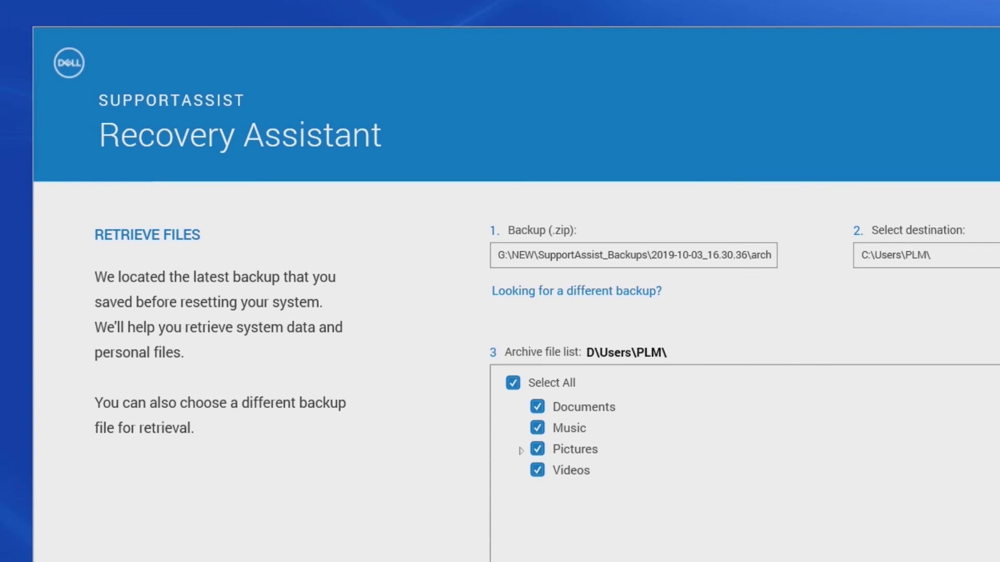
Step: Set the user's Desktop folder as the restore destination
left_click(995, 255)
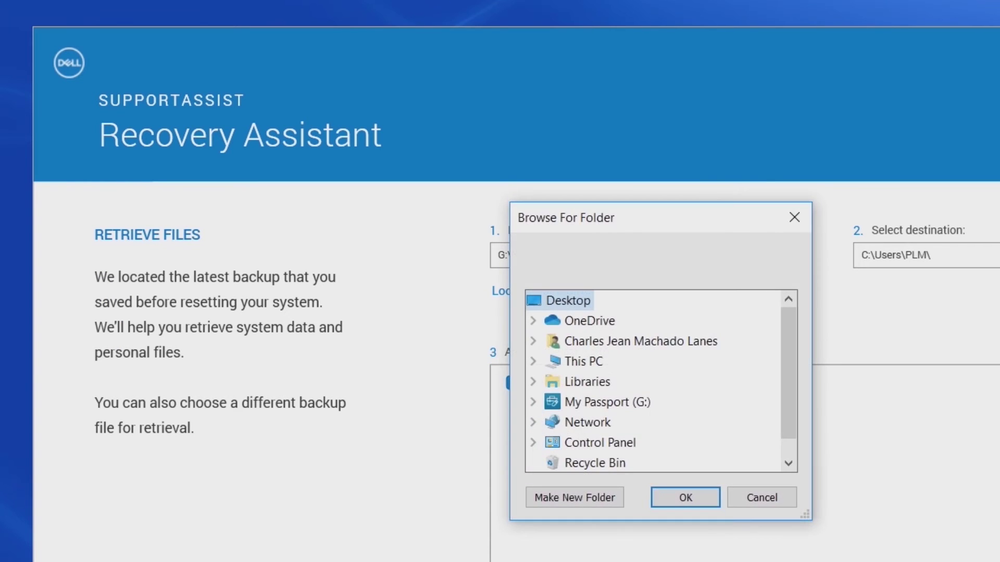
left_click(534, 341)
left_click(586, 364)
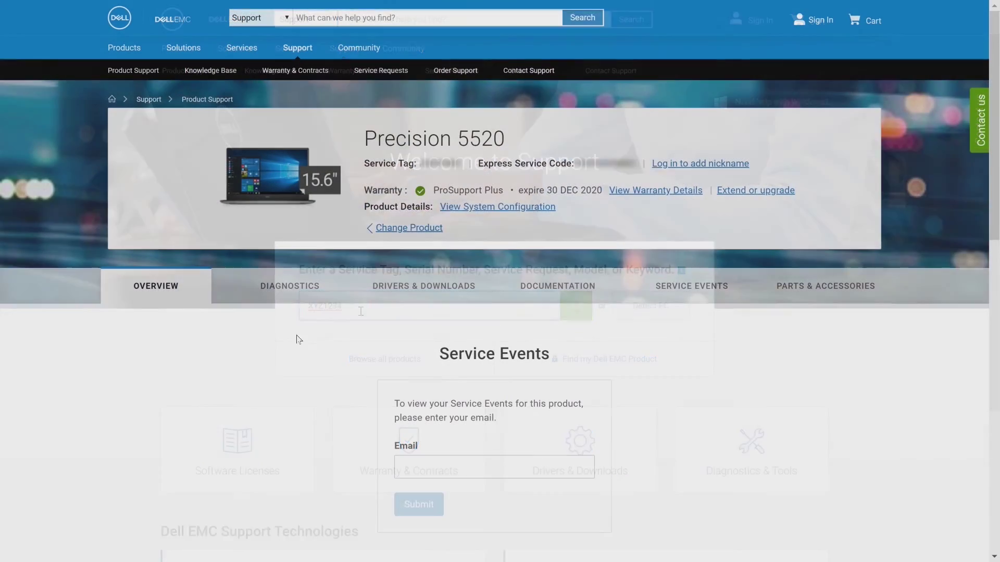
Step: Go to the Precision 5520's Drivers & Downloads and open Operating system recovery under Additional resources
left_click(433, 305)
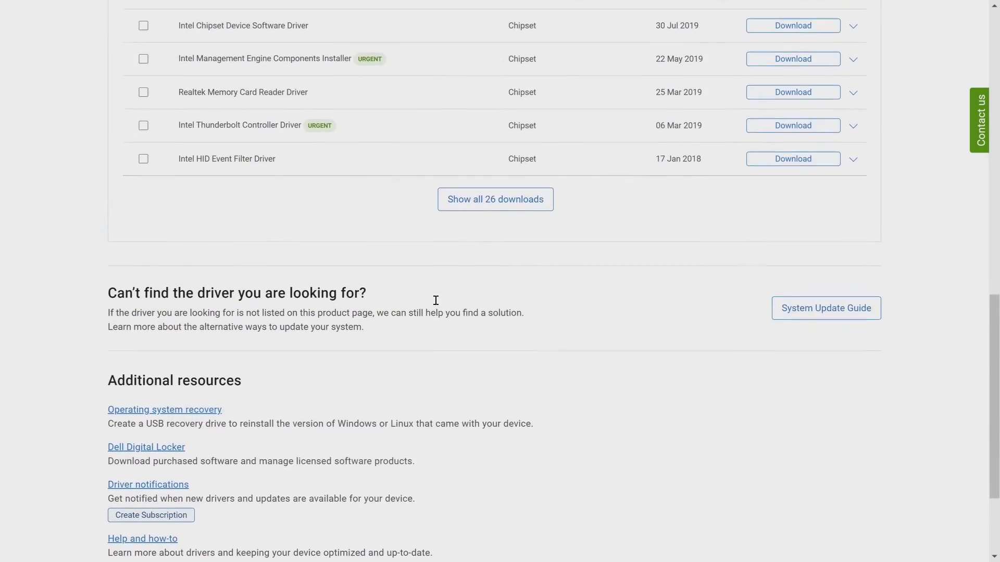
scroll(436, 300, "down", 3)
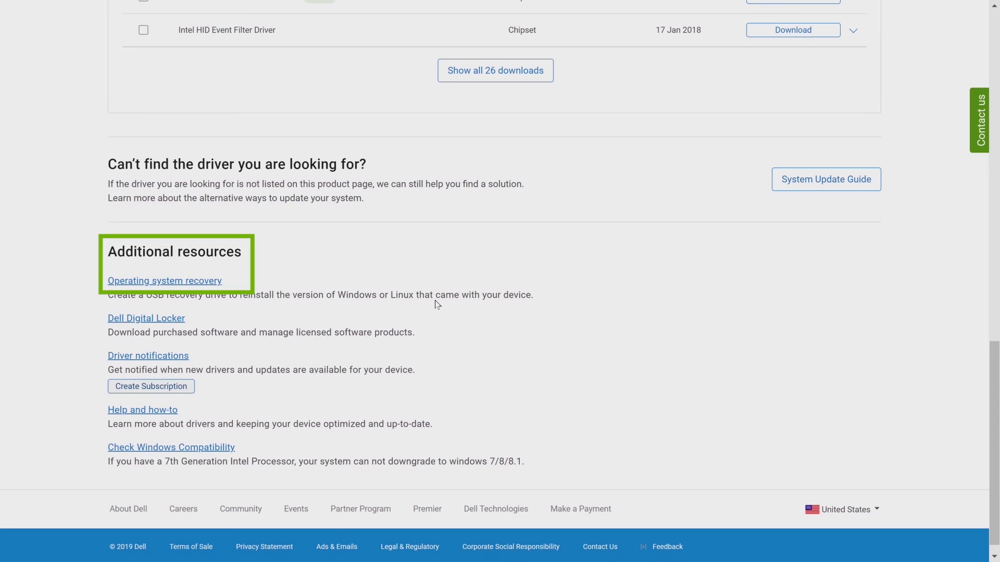
left_click(211, 284)
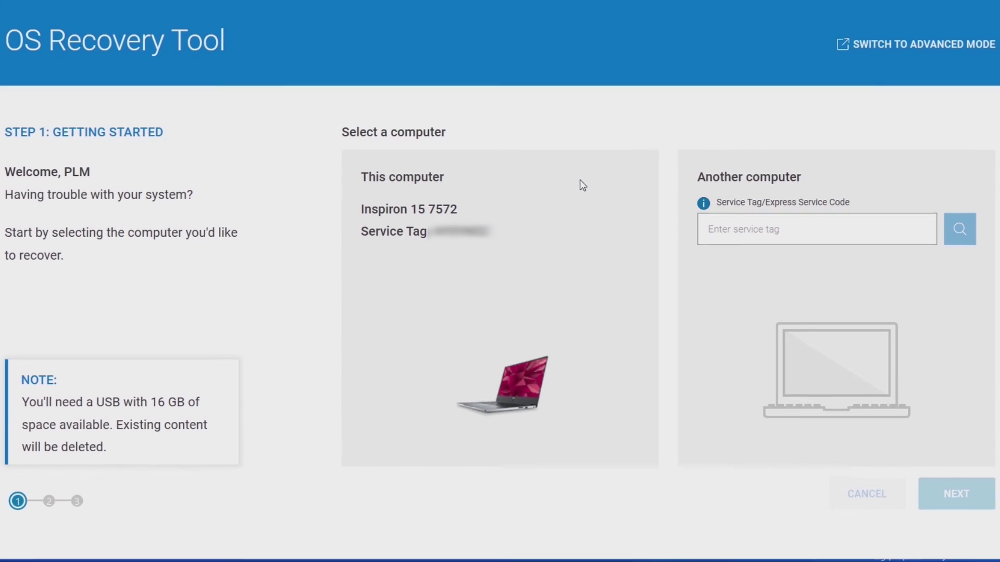
Step: Choose to recover this computer and proceed to the USB destination step
left_click(586, 291)
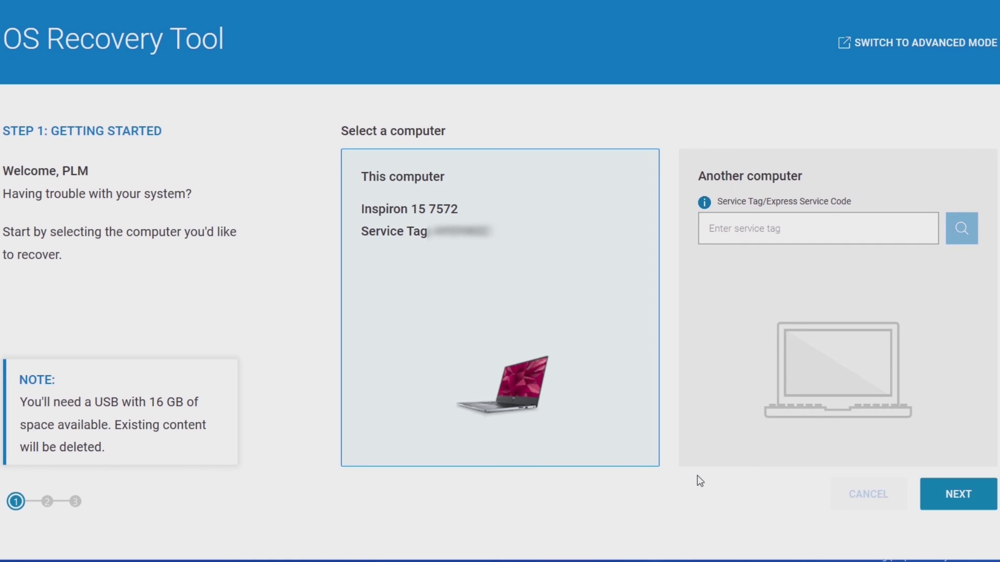
left_click(986, 498)
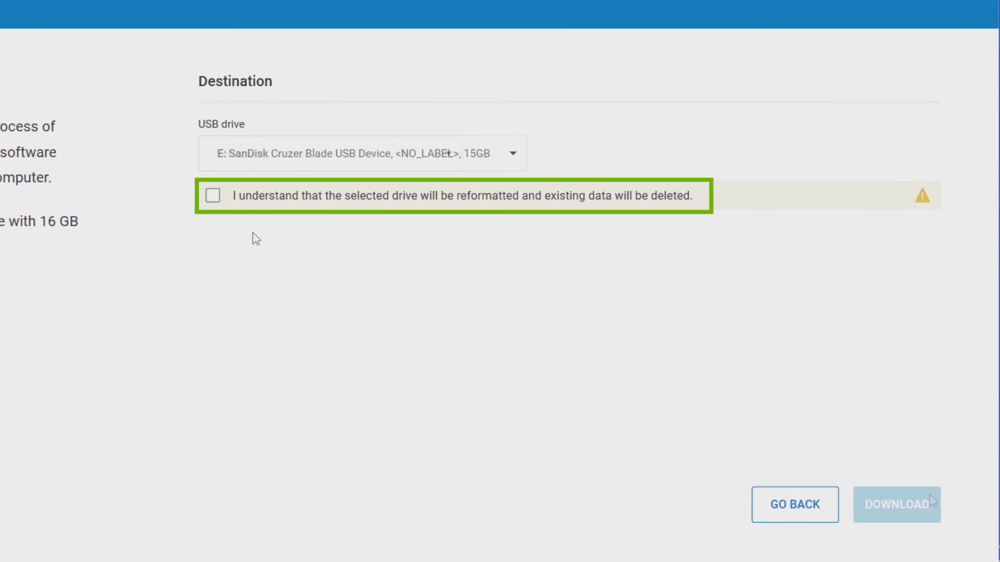
Step: Acknowledge the reformat of the SanDisk Cruzer Blade drive and start downloading the recovery image
left_click(213, 196)
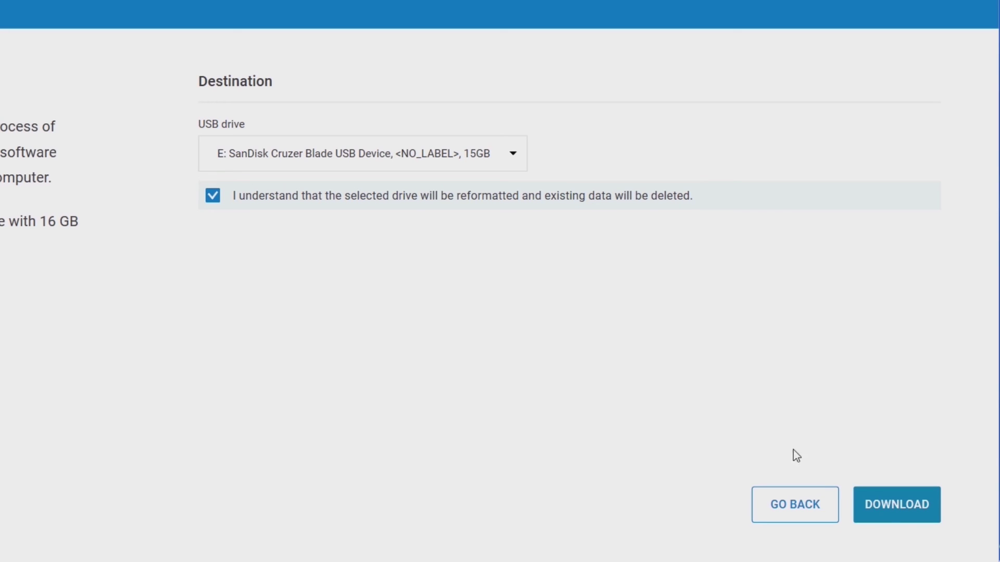
left_click(877, 509)
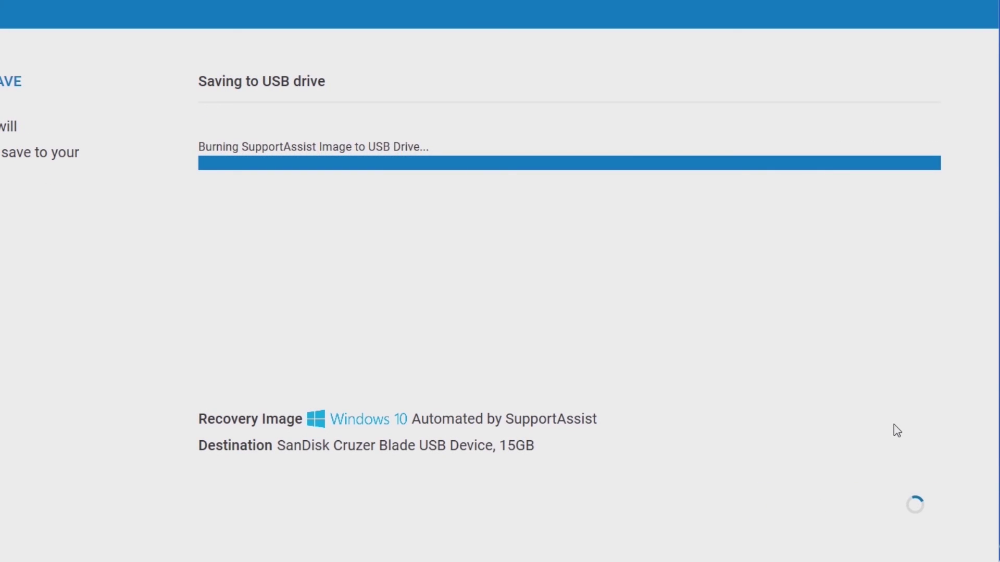